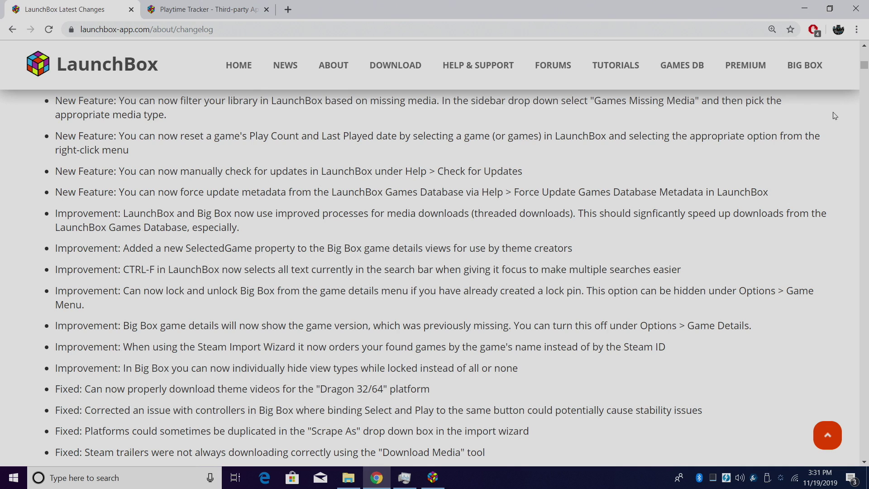
Highlight the changelog notes on filtering by missing media and on resetting Play Count and Last Played.
drag(119, 101, 199, 116)
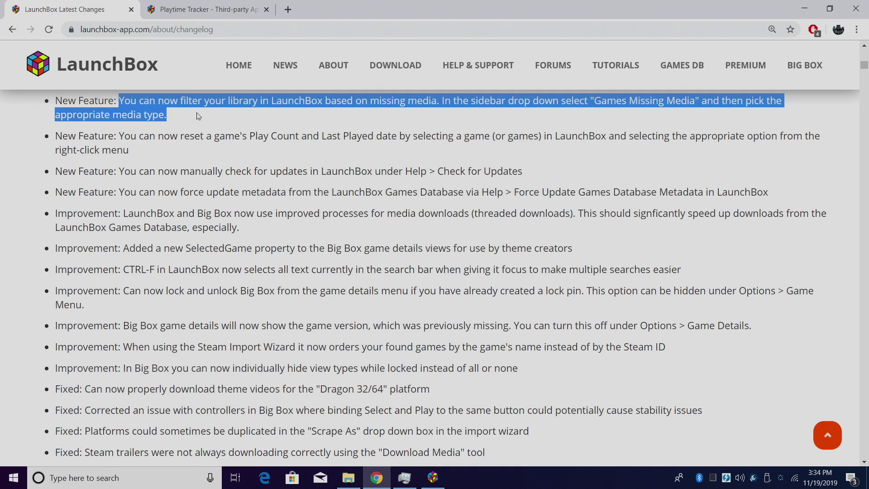
drag(117, 136, 130, 150)
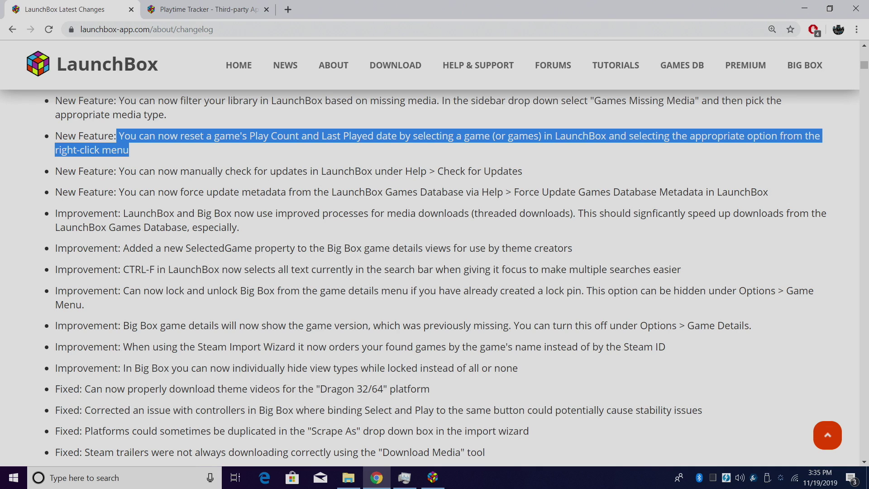
In the Sega Genesis library, reset The Addams Family's play count from 9 to 0.
click(431, 477)
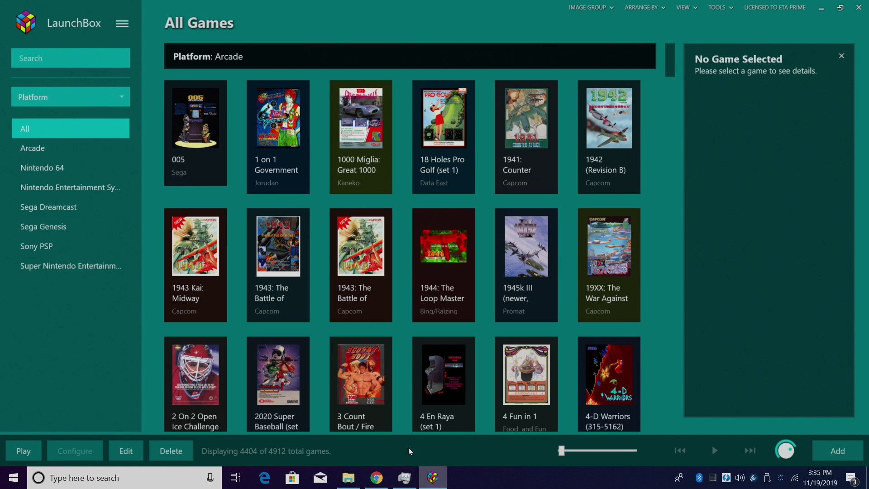
click(71, 230)
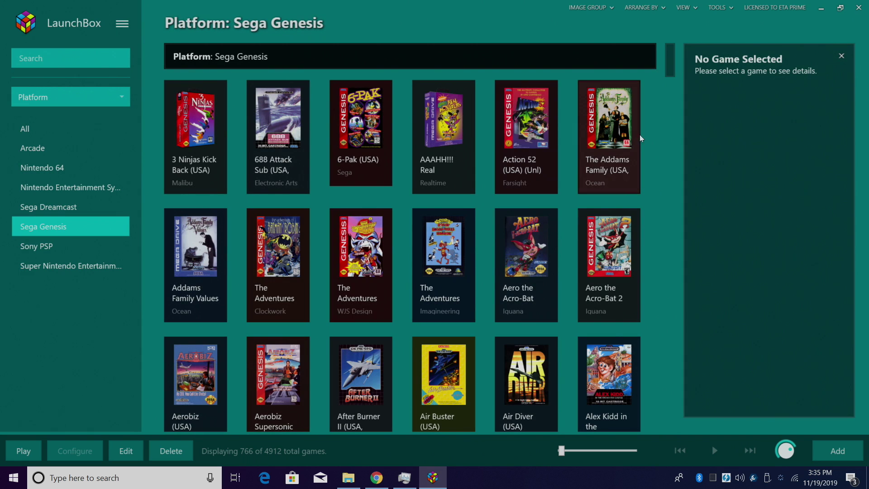
click(615, 141)
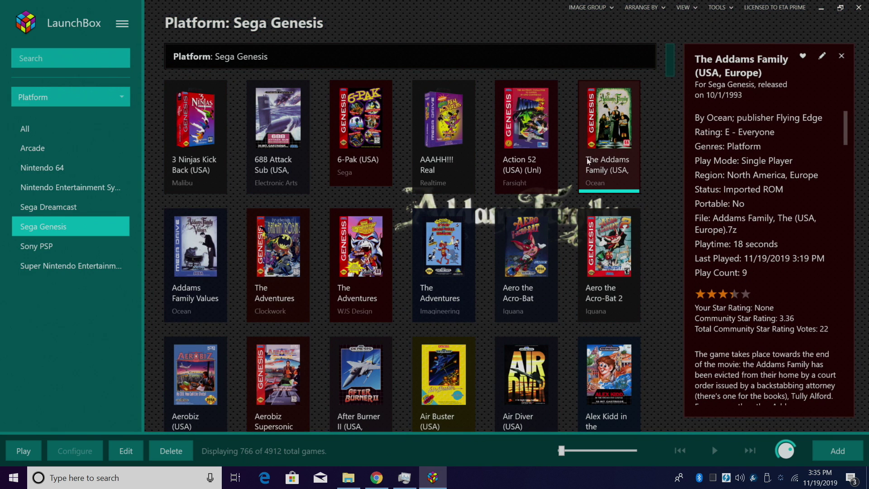
right_click(611, 143)
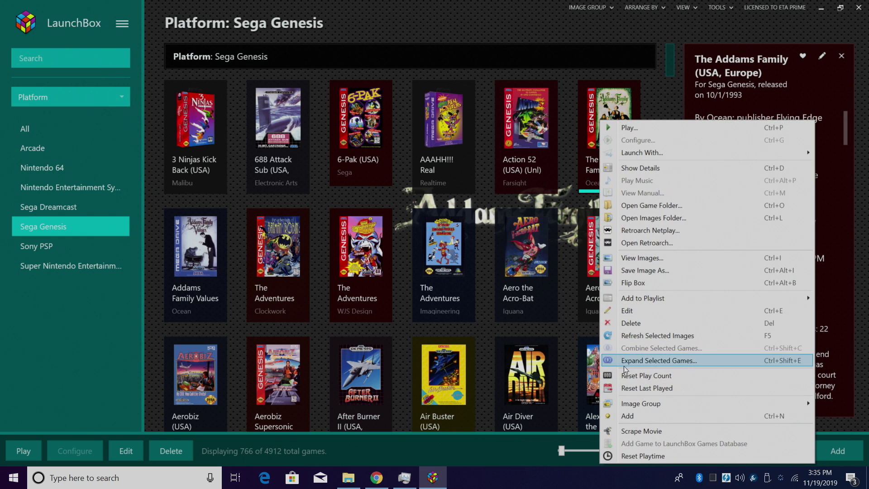
click(635, 376)
click(470, 262)
click(513, 263)
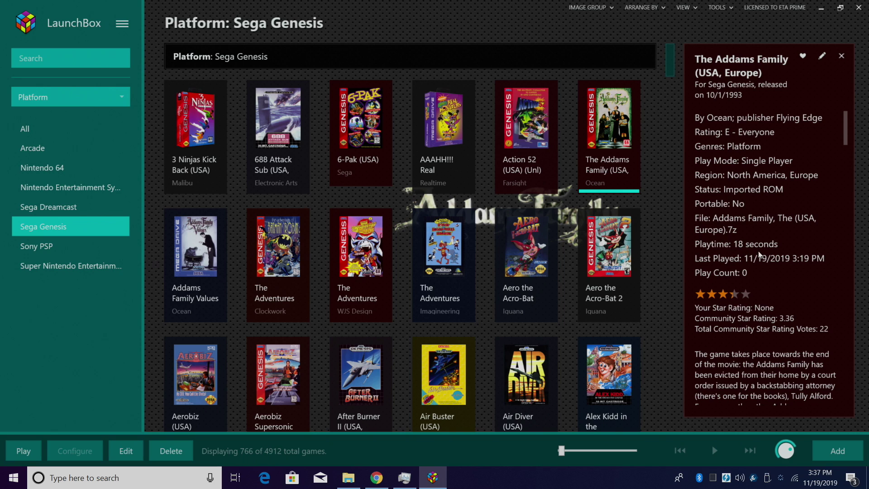
click(382, 480)
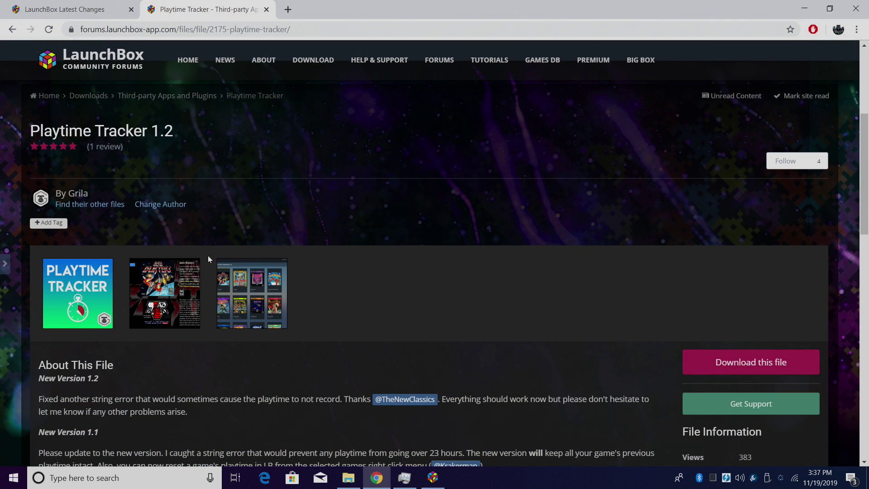
Scroll through the Playtime Tracker 1.2 plugin page on the LaunchBox forums.
scroll(398, 315, down, 2)
scroll(401, 319, down, 2)
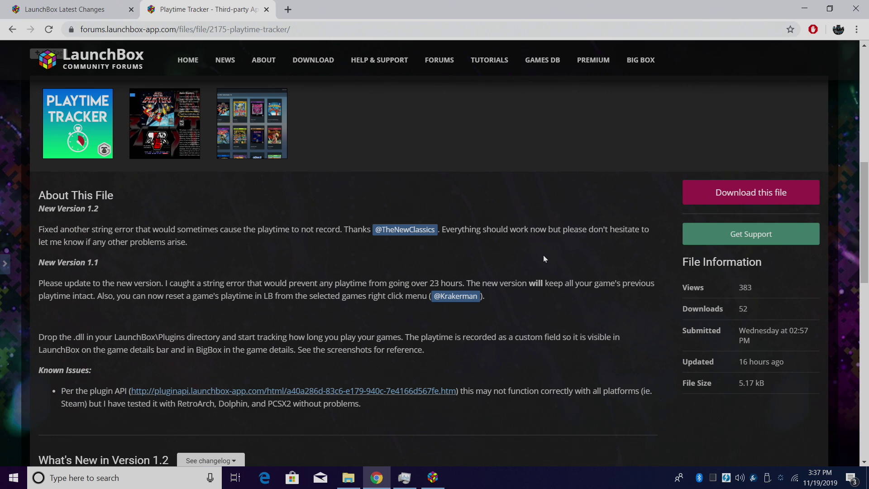
scroll(543, 256, down, 1)
scroll(539, 265, up, 3)
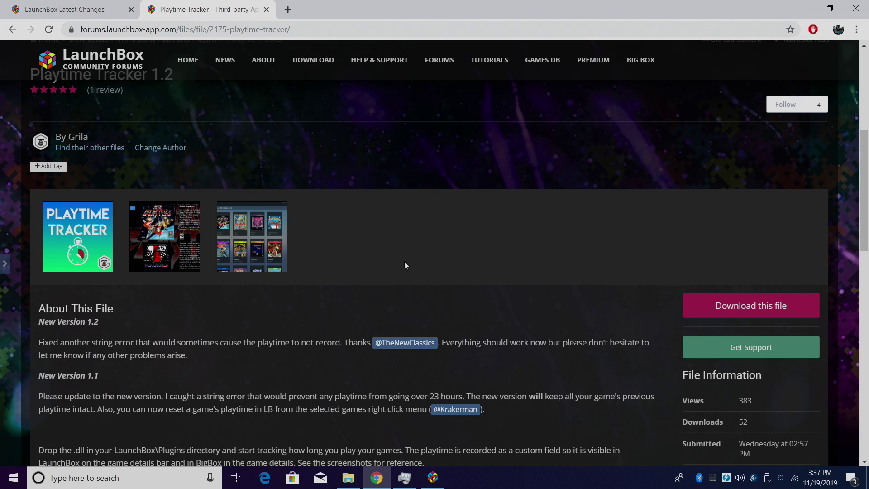
scroll(405, 264, up, 3)
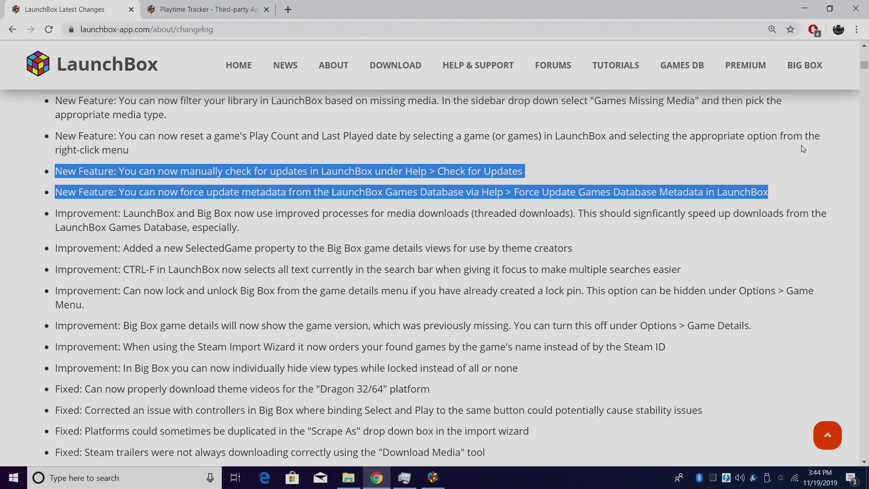
click(432, 479)
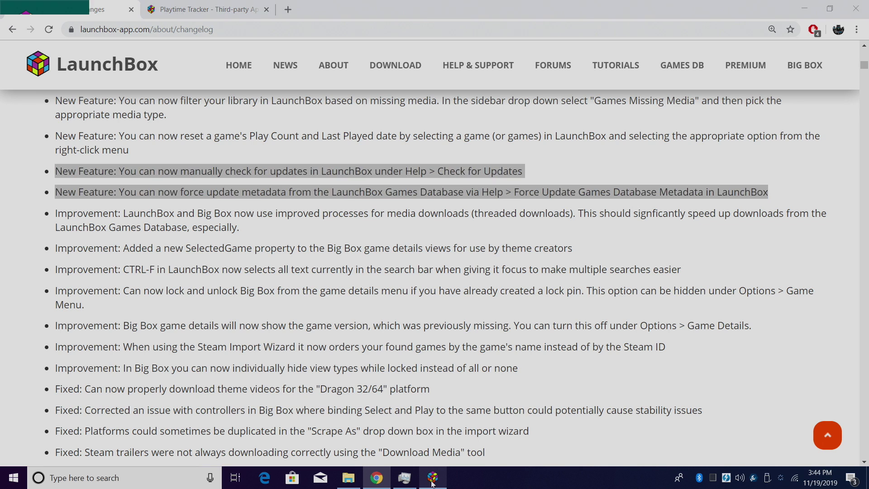
Check LaunchBox for updates from the Help menu and dismiss the no-updates notice.
click(122, 23)
mouse_move(181, 92)
click(289, 94)
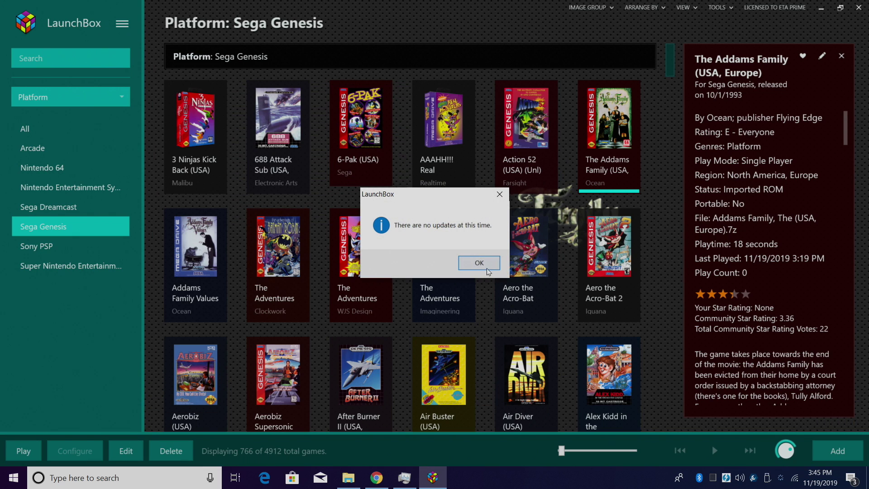
click(491, 264)
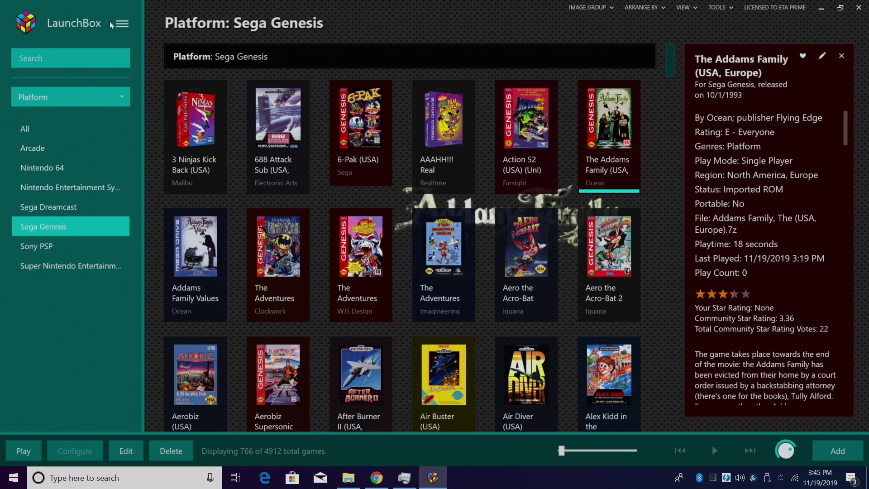
Force-update the Games Database metadata and dismiss the success message.
click(122, 27)
mouse_move(171, 92)
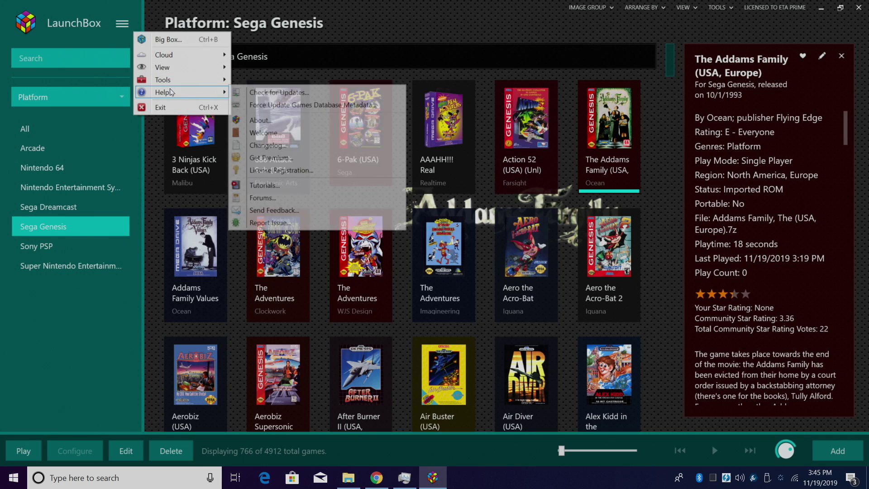
click(374, 105)
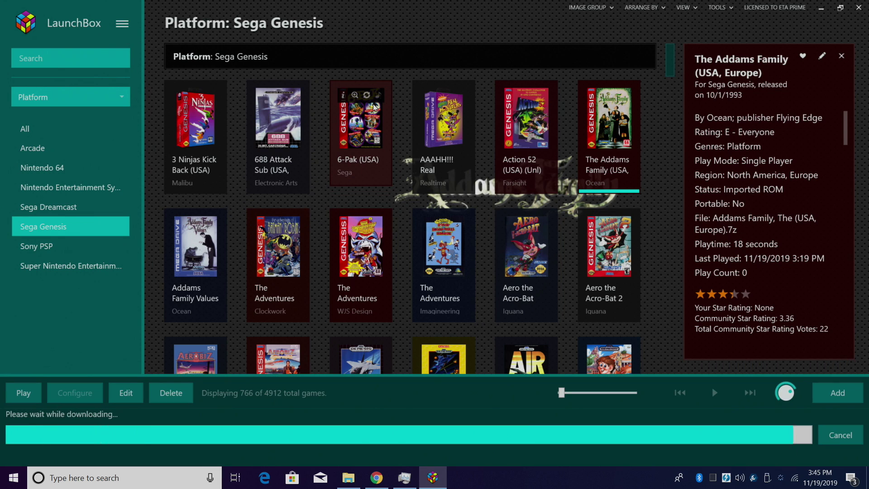
key(Return)
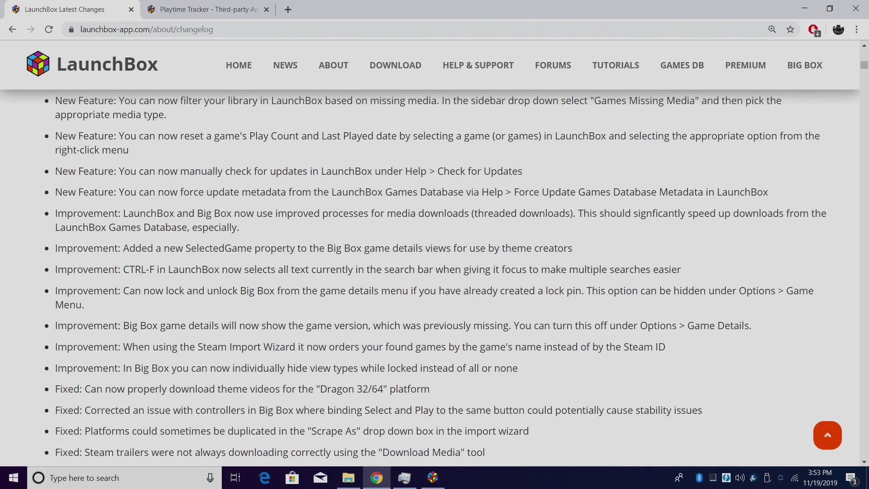
Highlight the improvement note on faster threaded media downloads in LaunchBox and Big Box.
drag(121, 212, 244, 230)
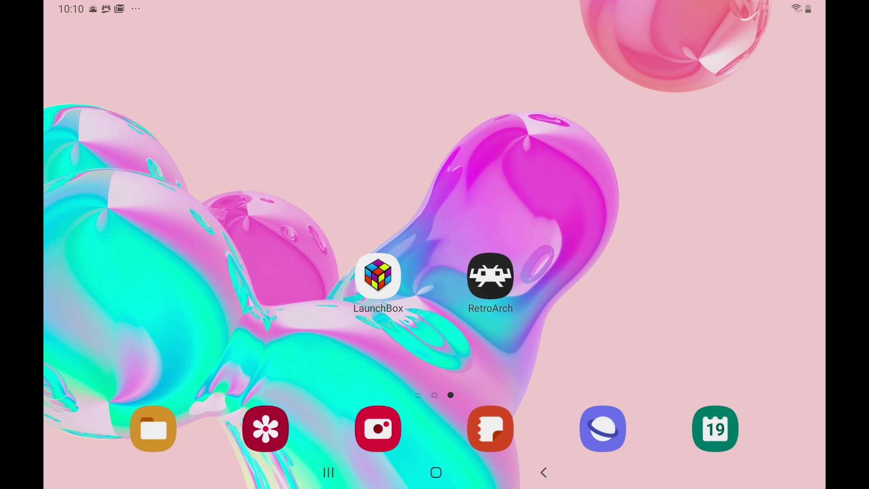
Launch LaunchBox on the tablet, go to Import Games, and open the Select Folder dialog.
click(379, 270)
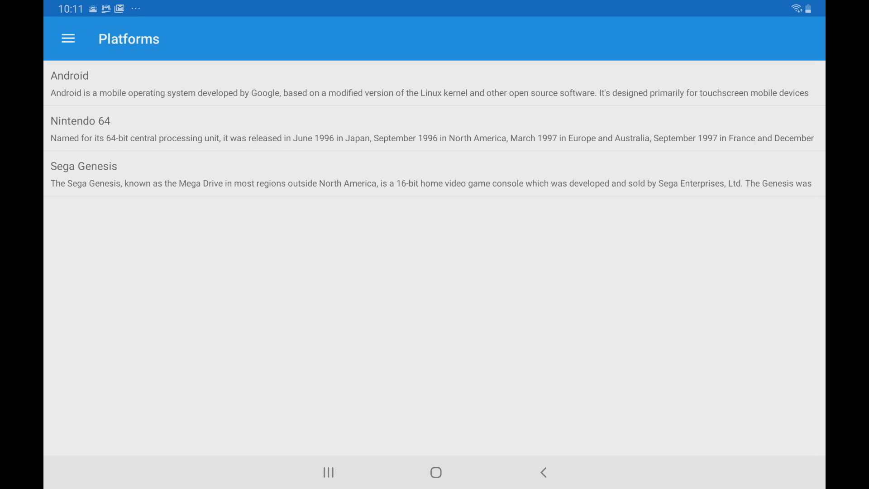
click(68, 38)
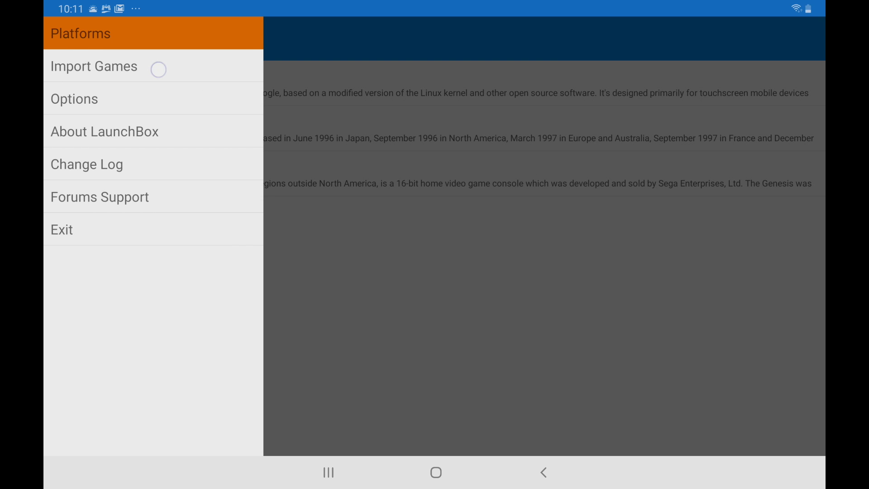
click(94, 66)
drag(386, 83, 388, 92)
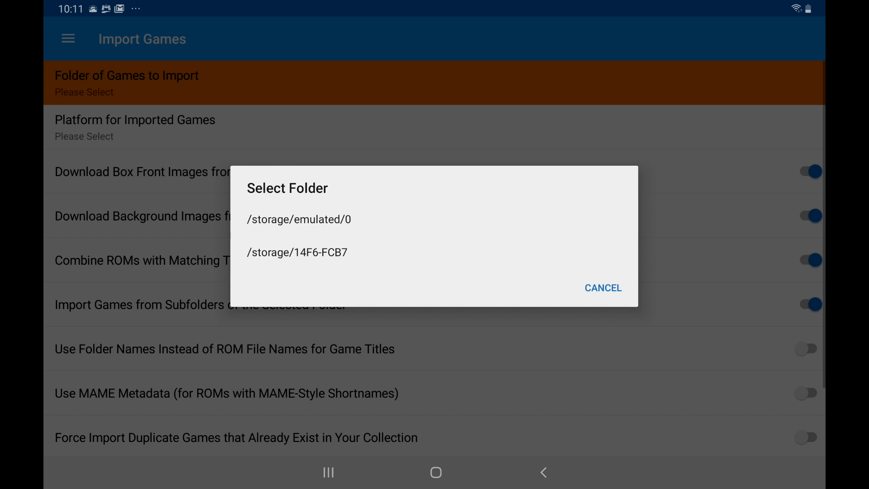
Choose /storage/14F6-FCB7/Games/Nintendo Entertainment System as the import folder, keeping the Nintendo Entertainment System platform.
click(435, 251)
click(278, 201)
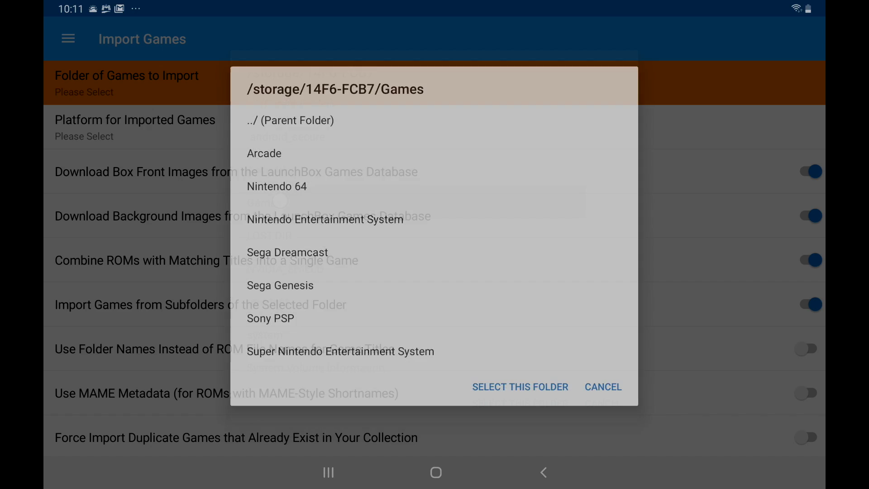
click(341, 217)
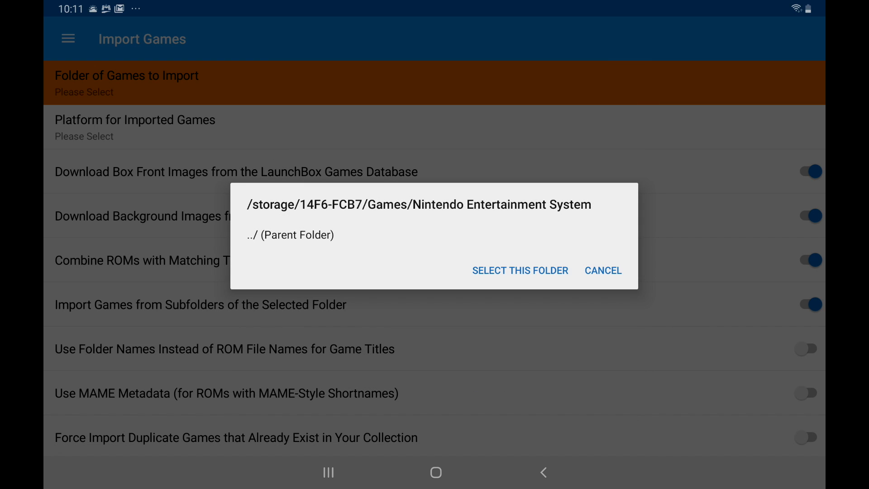
click(534, 270)
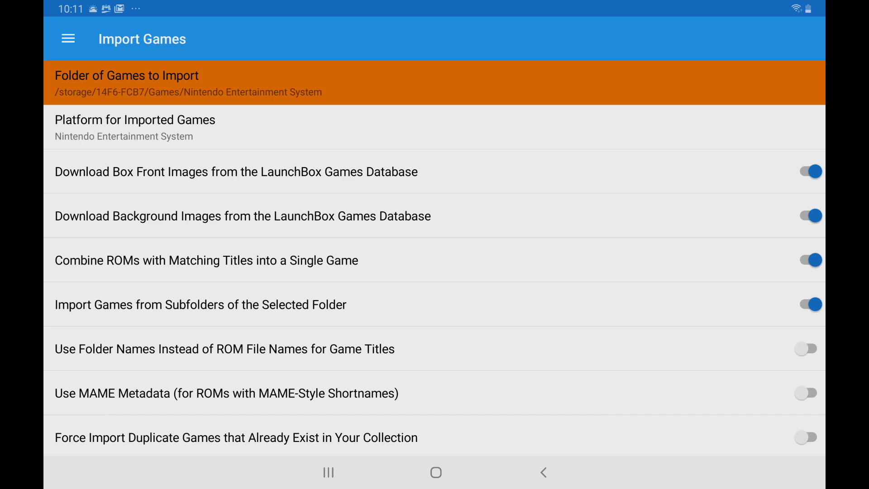
click(297, 106)
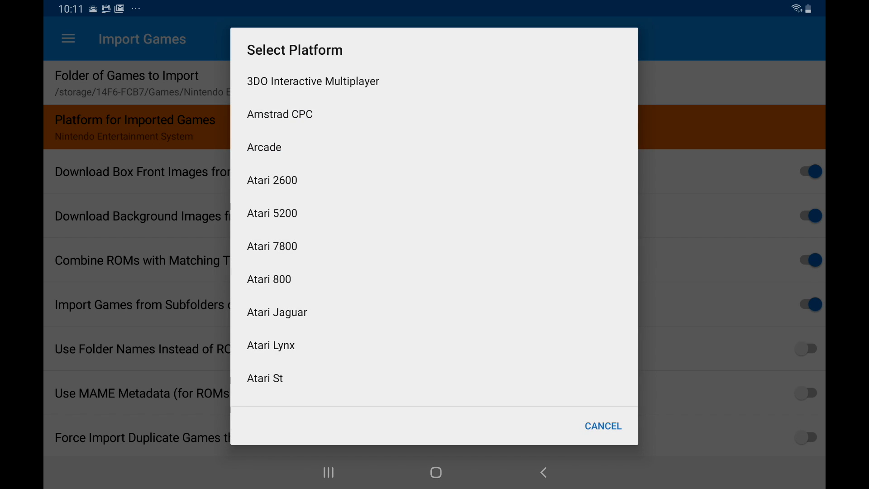
click(603, 426)
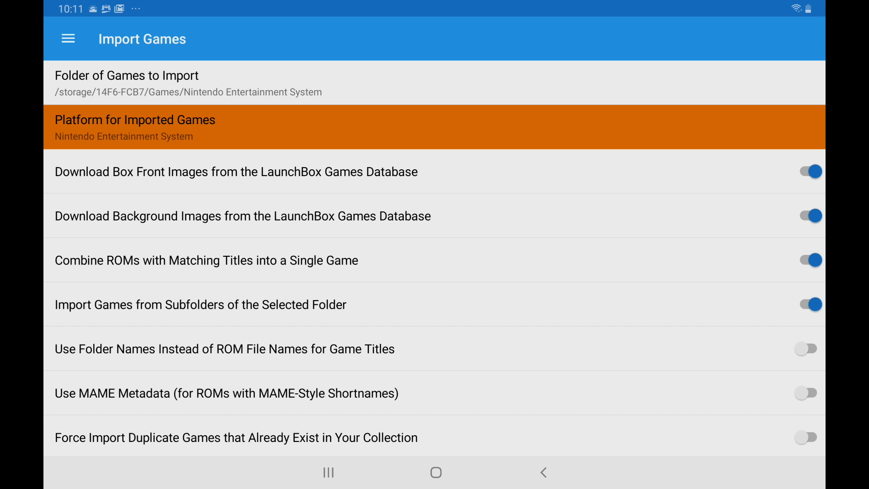
drag(87, 346, 66, 296)
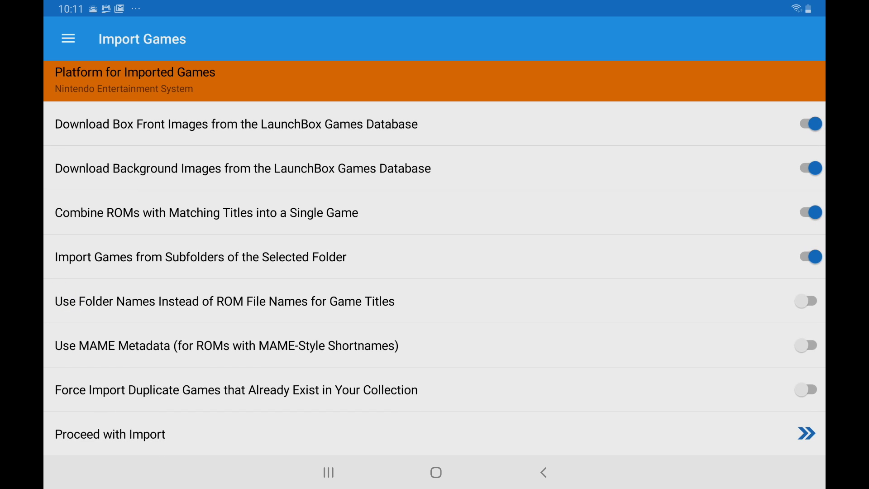
Leave Use MAME Metadata off and import the 769 NES files found.
click(196, 347)
click(412, 353)
scroll(435, 226, up, 2)
scroll(442, 155, down, 2)
scroll(434, 226, up, 2)
scroll(435, 225, down, 2)
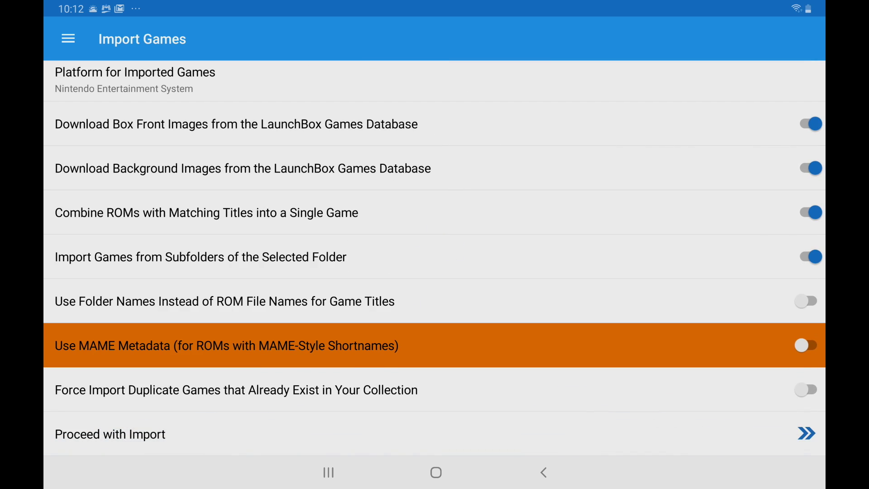
click(434, 433)
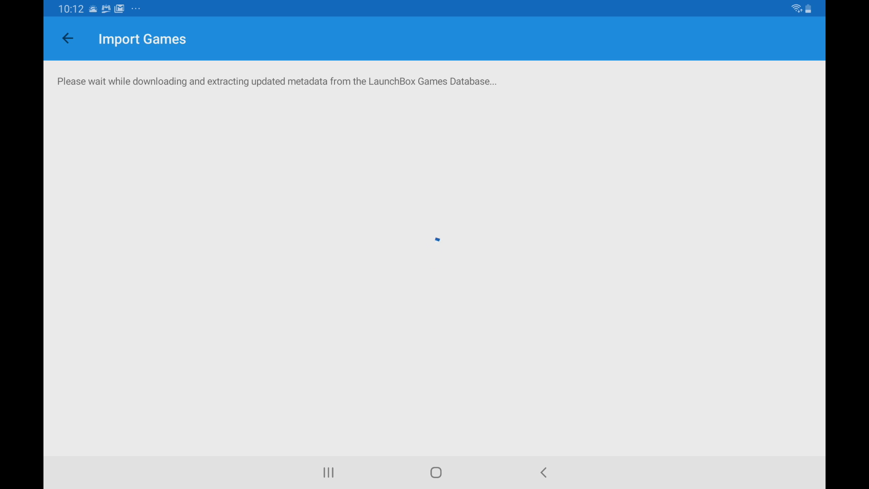
scroll(273, 136, down, 15)
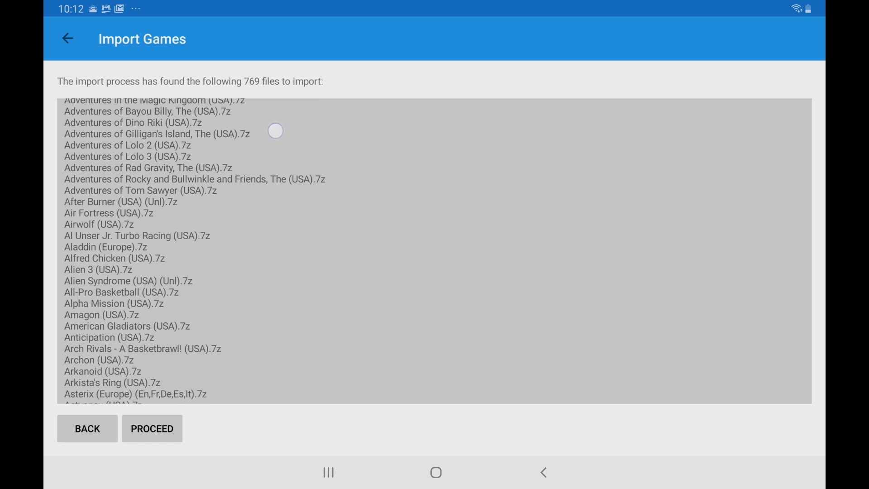
scroll(219, 184, up, 15)
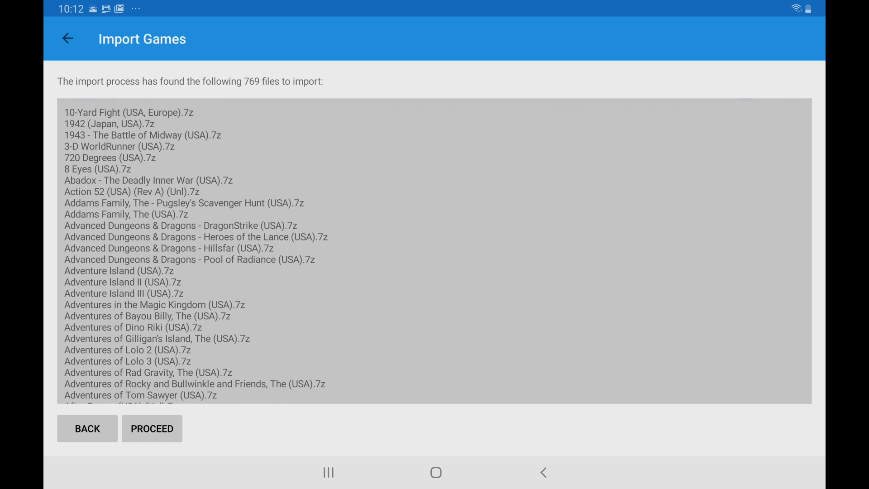
click(154, 426)
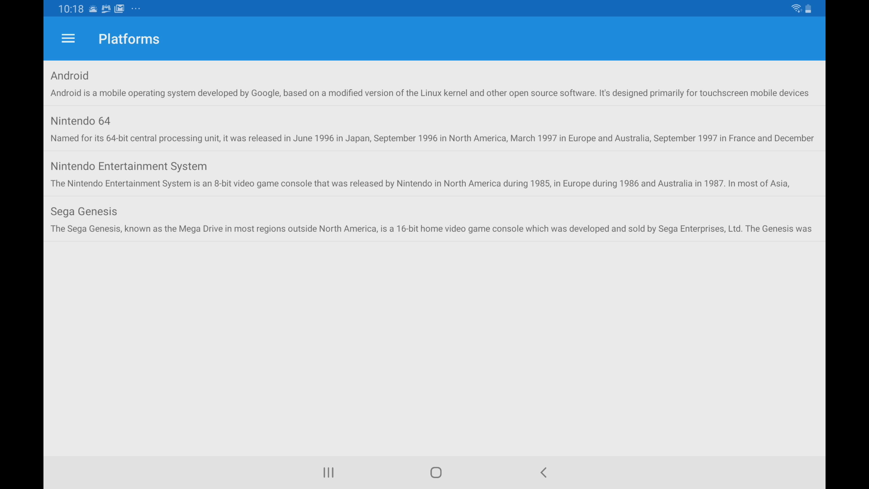
Open the Nintendo Entertainment System library in Boxes View and browse the cover grid.
click(173, 173)
click(805, 39)
click(720, 37)
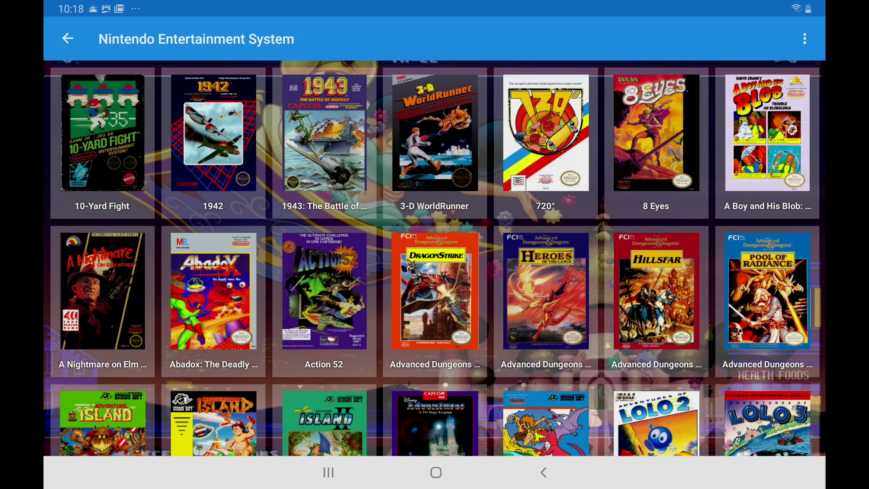
scroll(436, 257, down, 15)
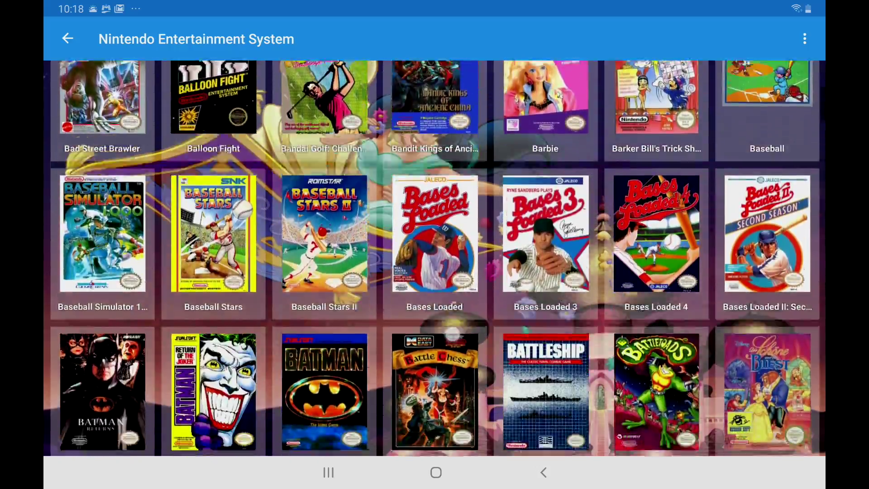
scroll(452, 344, down, 10)
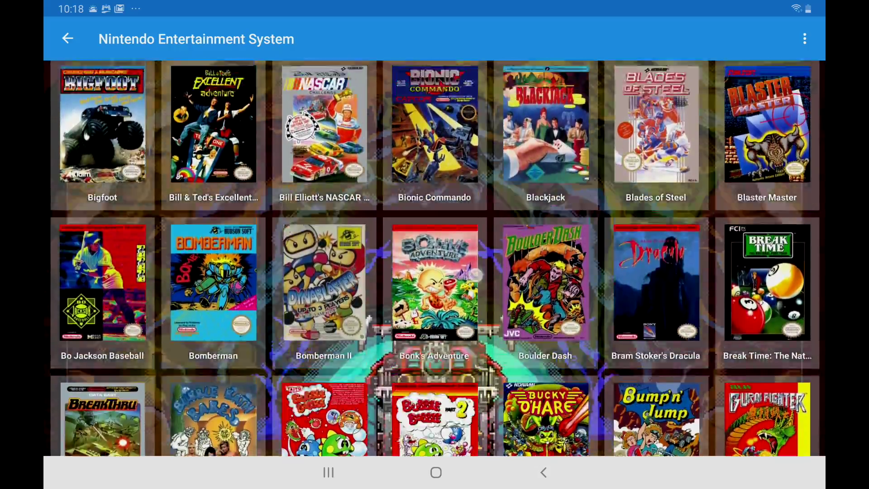
scroll(435, 258, up, 20)
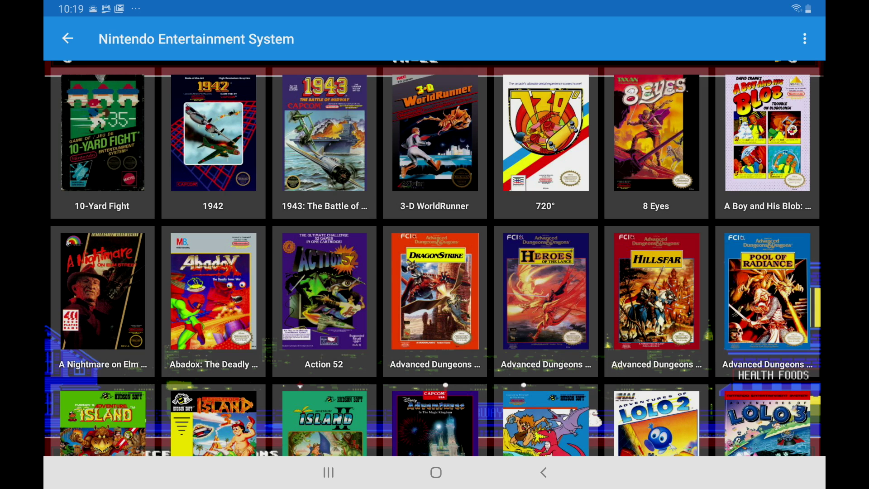